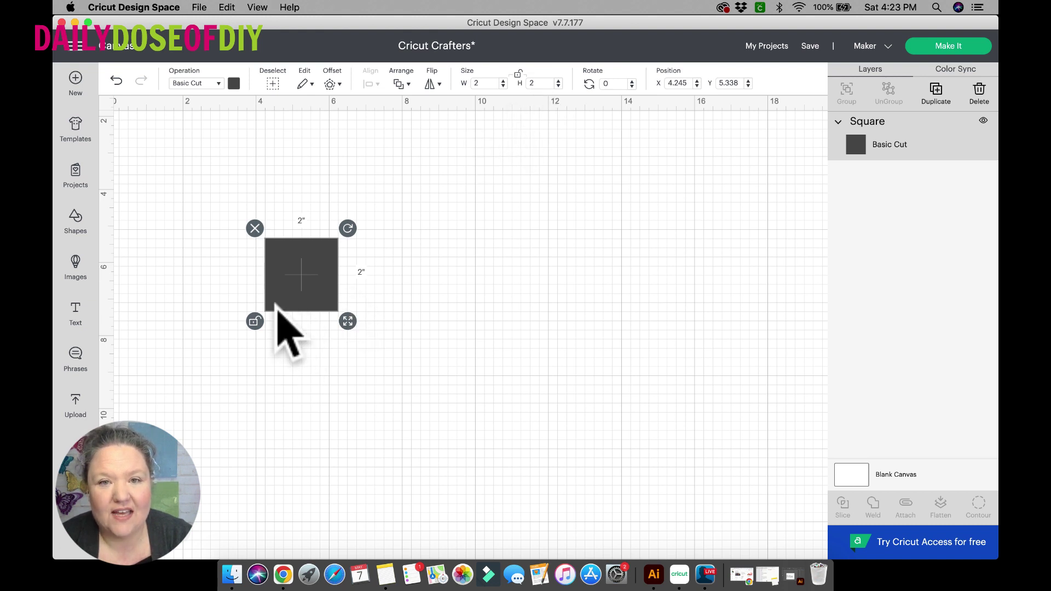
Resize the square to 6.75 in wide by 9.25 in high and move it higher on the canvas
{"action": "left_click", "coordinate": [482, 83]}
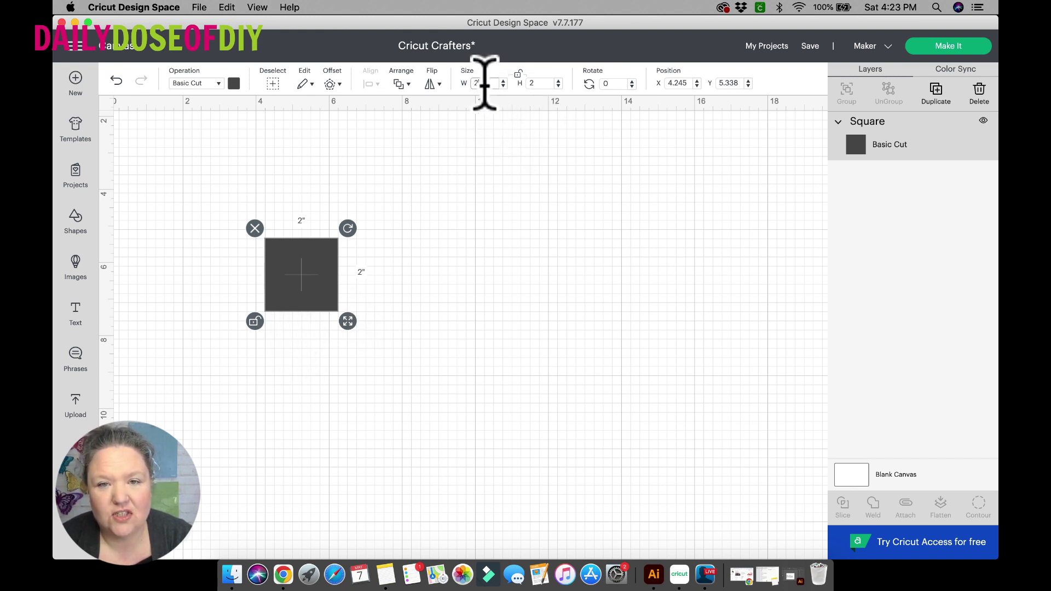
{"action": "double_click", "coordinate": [482, 84]}
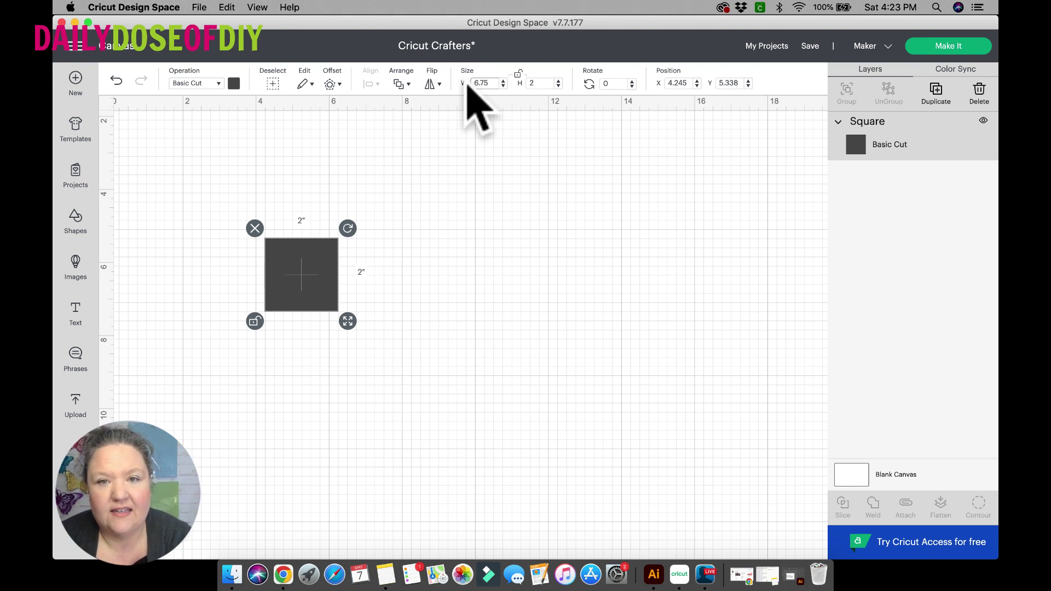
{"action": "key", "text": "Tab"}
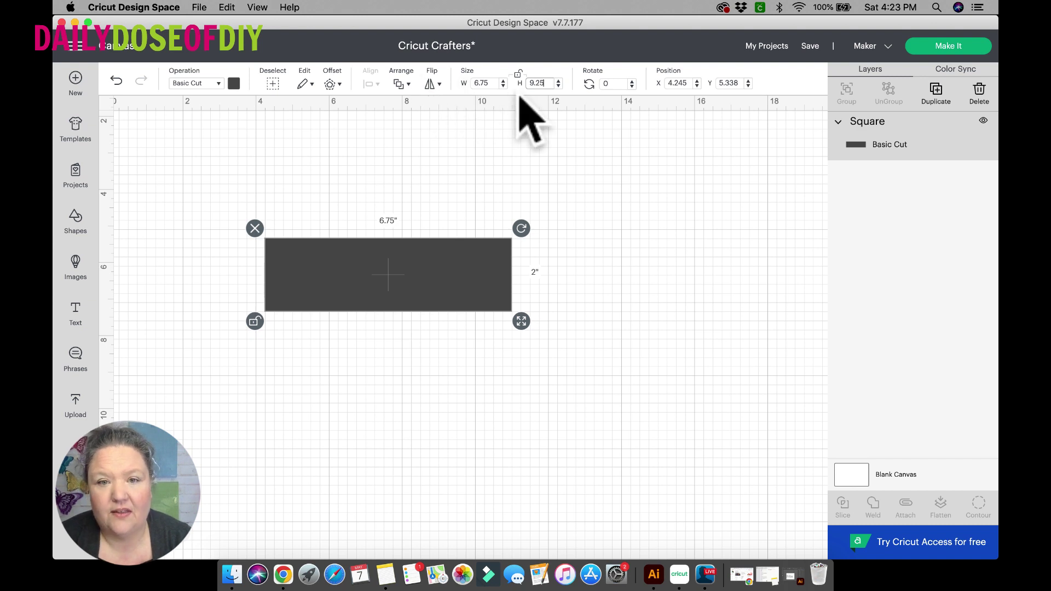
{"action": "key", "text": "Return"}
{"action": "left_click_drag", "start_coordinate": [438, 322], "coordinate": [437, 229]}
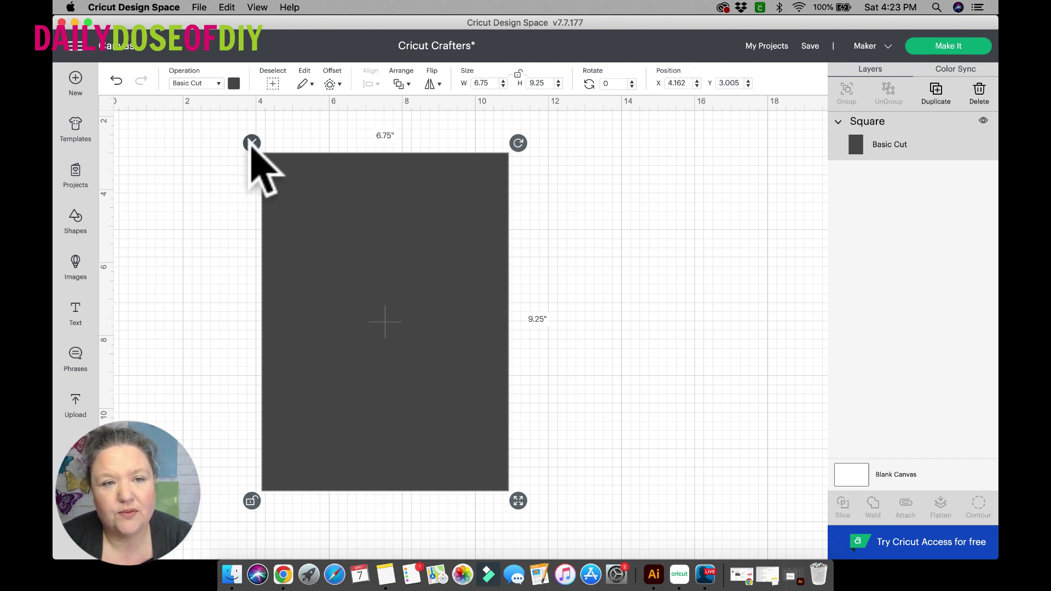
Change the rectangle's operation from cutting to Guide, nudge it into position on the canvas and deselect it
{"action": "left_click", "coordinate": [218, 84]}
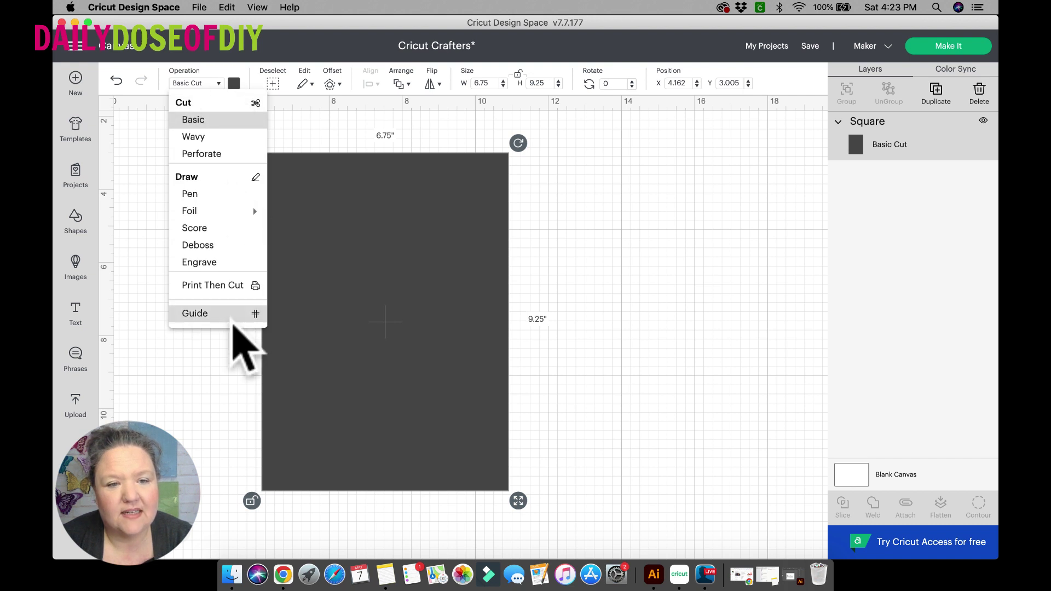
{"action": "left_click", "coordinate": [226, 320]}
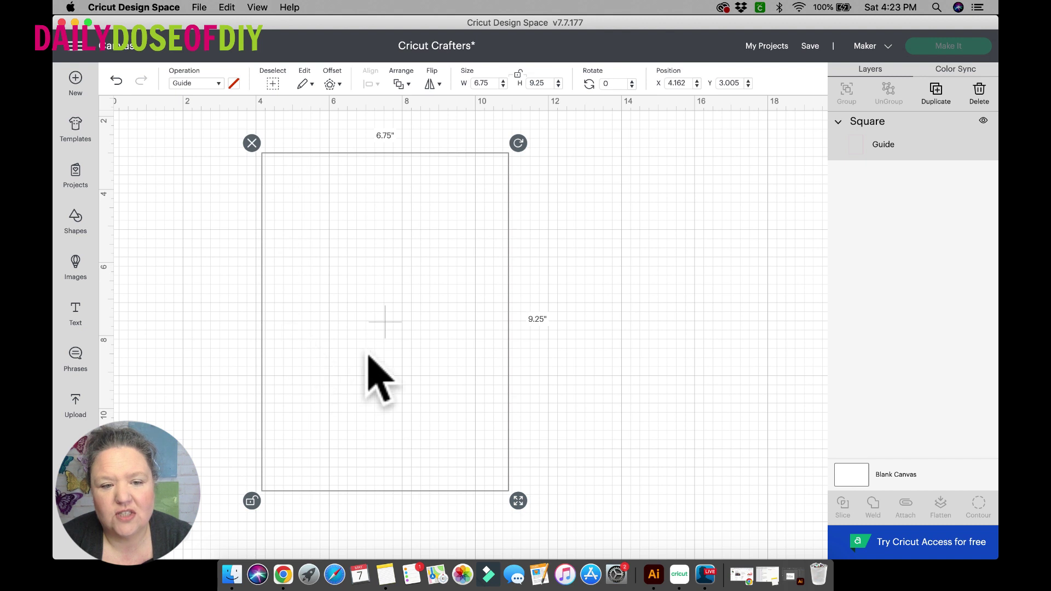
{"action": "left_click", "coordinate": [287, 257]}
{"action": "mouse_move", "coordinate": [287, 257]}
{"action": "left_mouse_down"}
{"action": "mouse_move", "coordinate": [342, 281]}
{"action": "mouse_move", "coordinate": [300, 254]}
{"action": "left_mouse_up"}
{"action": "mouse_move", "coordinate": [419, 253]}
{"action": "left_mouse_down"}
{"action": "mouse_move", "coordinate": [460, 276]}
{"action": "mouse_move", "coordinate": [397, 235]}
{"action": "mouse_move", "coordinate": [412, 245]}
{"action": "left_mouse_up"}
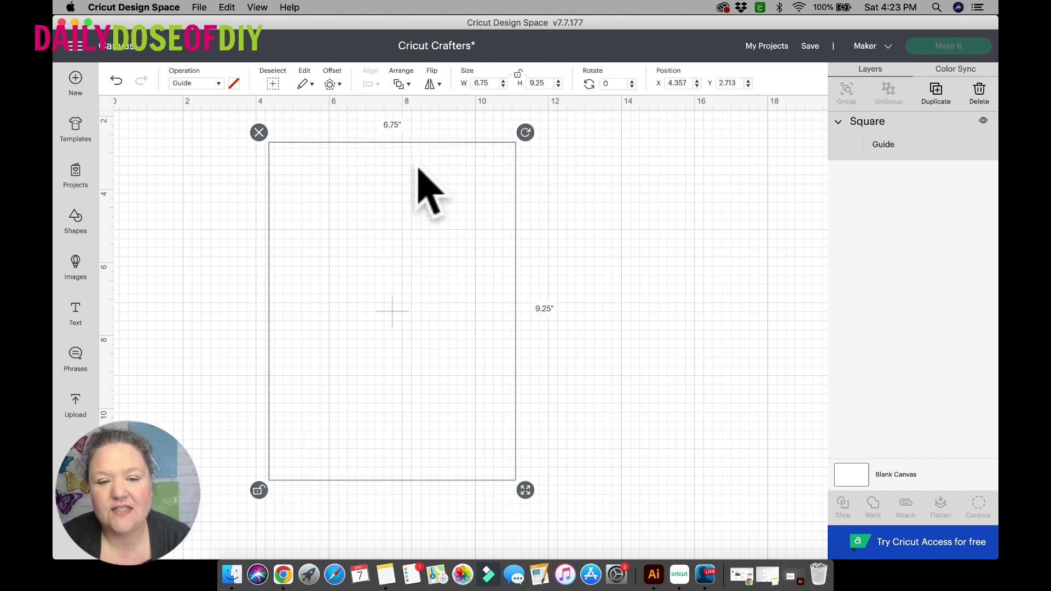
{"action": "left_click", "coordinate": [215, 201]}
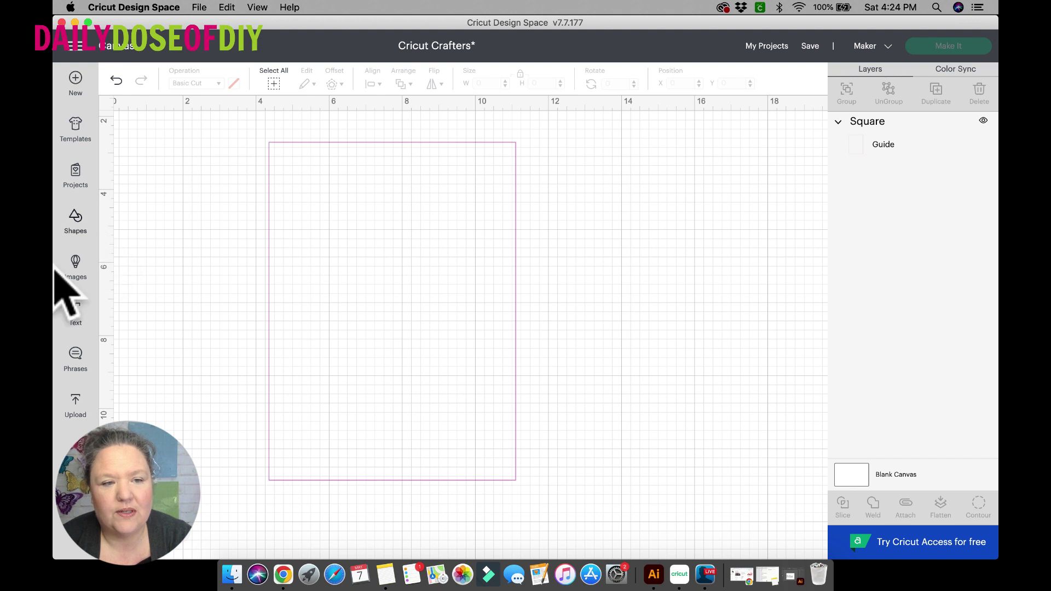
Add a text object reading "Hello Cricut Crafters", with each word on its own line
{"action": "left_click", "coordinate": [87, 315]}
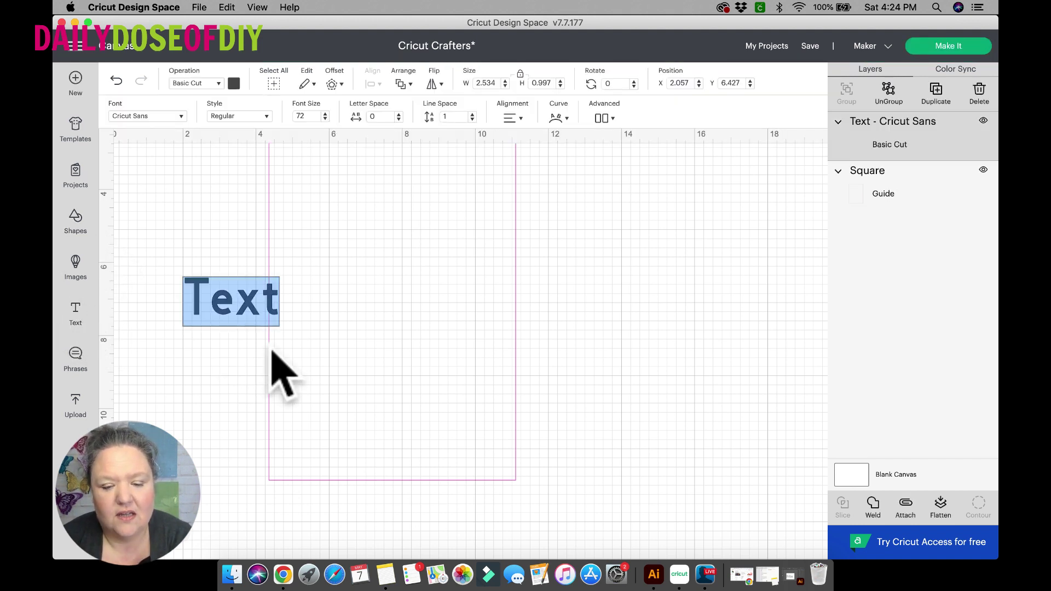
{"action": "type", "text": "H"}
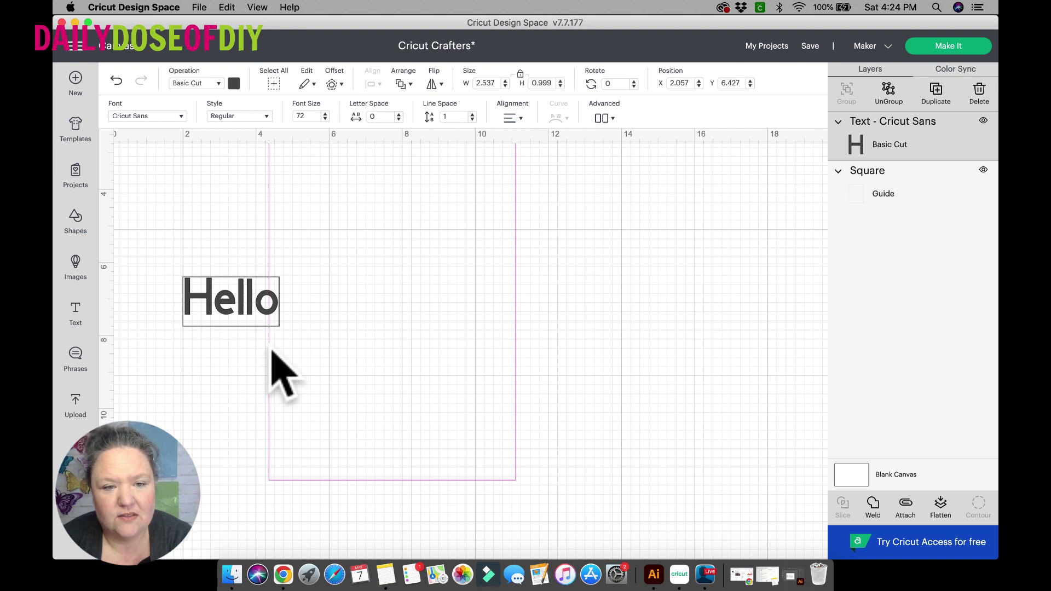
{"action": "type", "text": "ello"}
{"action": "key", "text": "Return"}
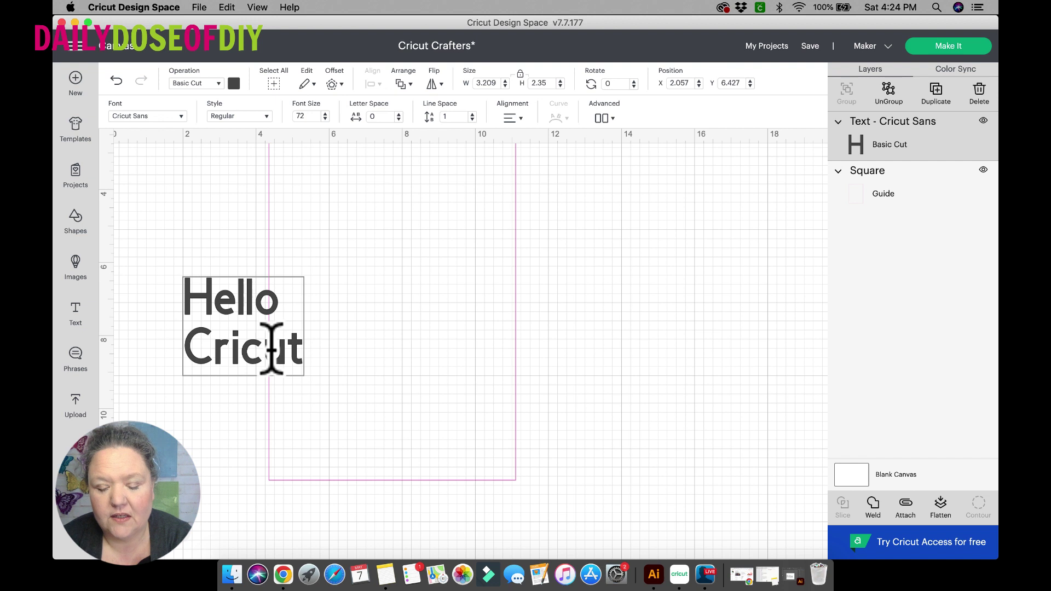
{"action": "key", "text": "Return"}
{"action": "type", "text": "Crafters"}
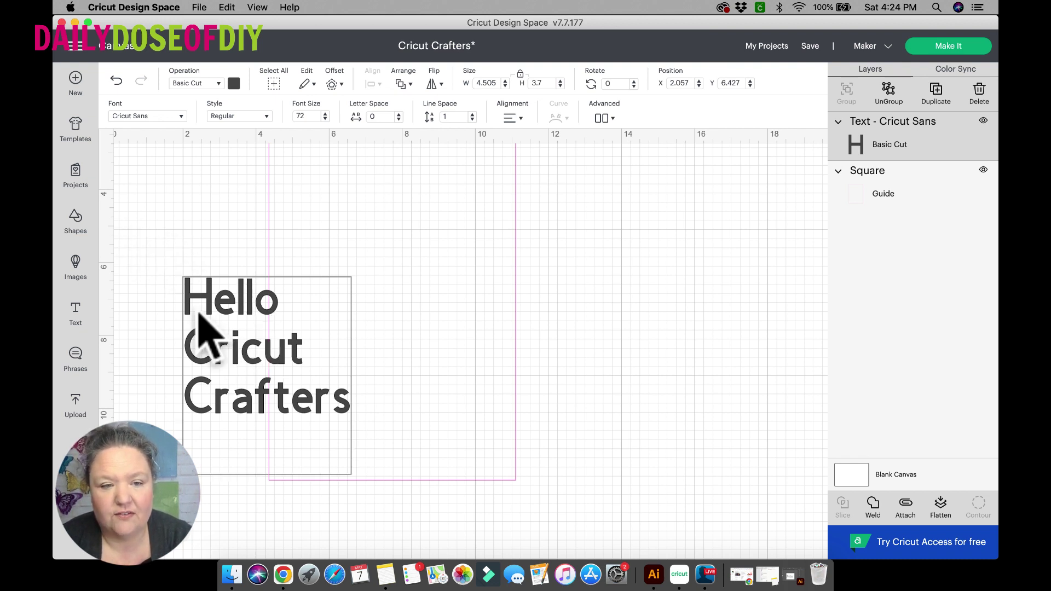
{"action": "left_click", "coordinate": [151, 274]}
Move the "Hello Cricut Crafters" text inside the guide rectangle and place it near the middle
{"action": "left_click_drag", "start_coordinate": [198, 293], "coordinate": [348, 229]}
{"action": "scroll", "coordinate": [349, 233], "scroll_direction": "up", "scroll_amount": 1}
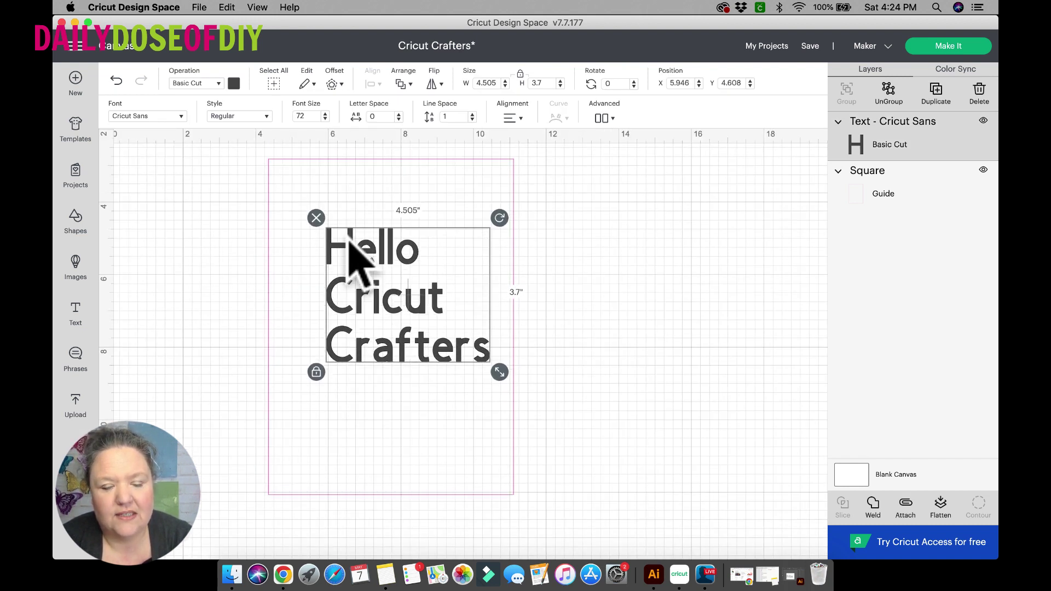
{"action": "left_click_drag", "start_coordinate": [350, 241], "coordinate": [342, 268]}
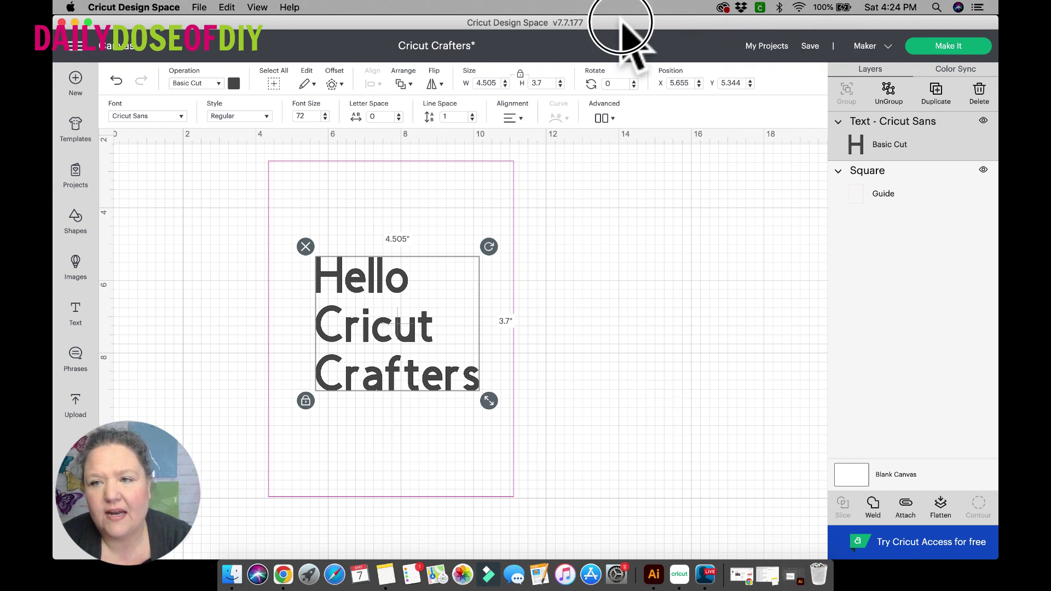
Preview the project's cut layout on a 12 in x 12 in mat, shift the lettering slightly, and return to the canvas
{"action": "left_click", "coordinate": [952, 49]}
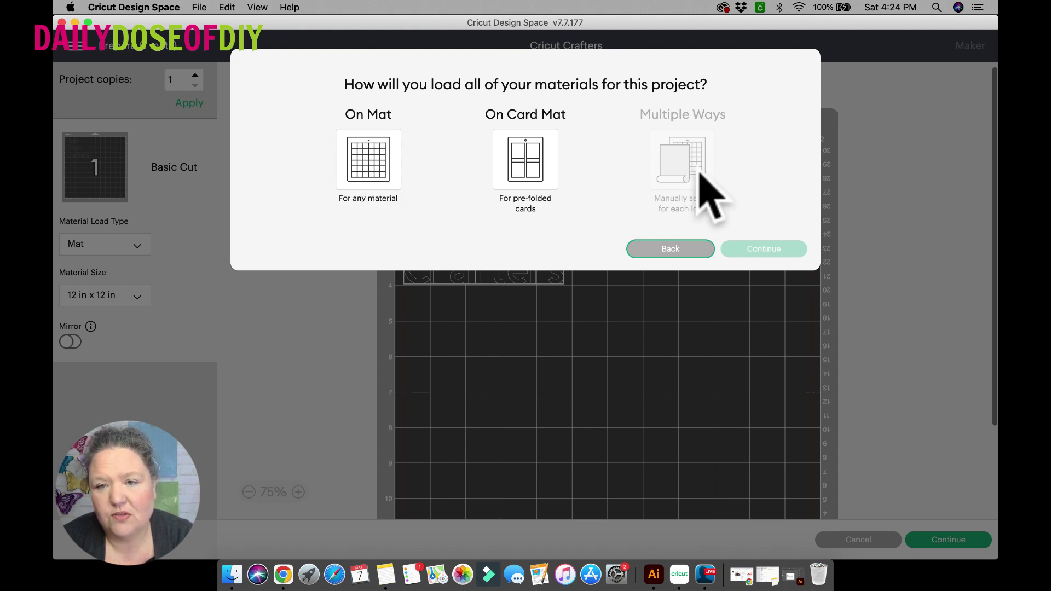
{"action": "left_click", "coordinate": [356, 176]}
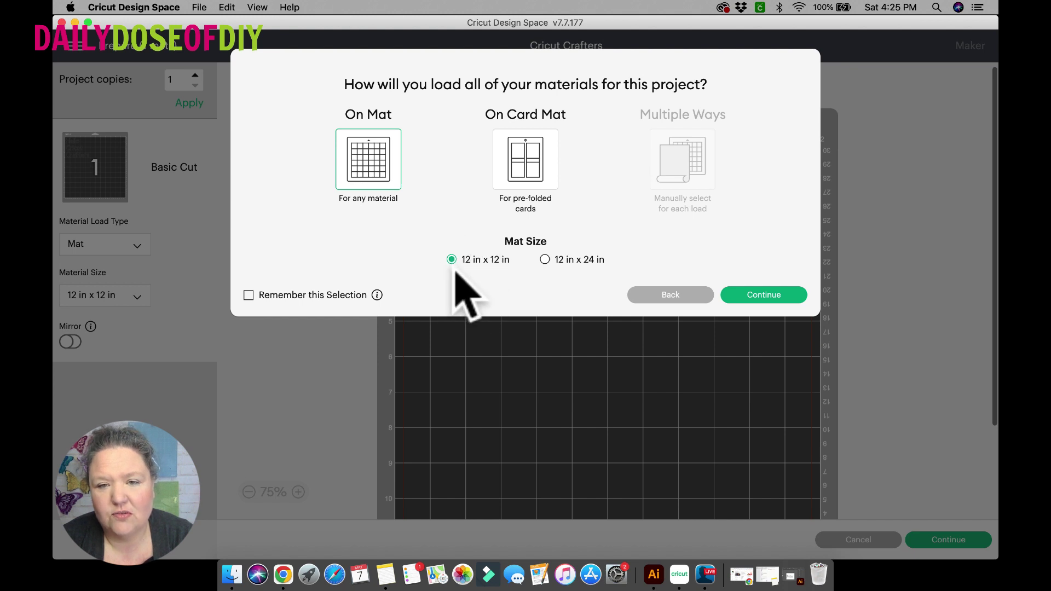
{"action": "left_click", "coordinate": [764, 296]}
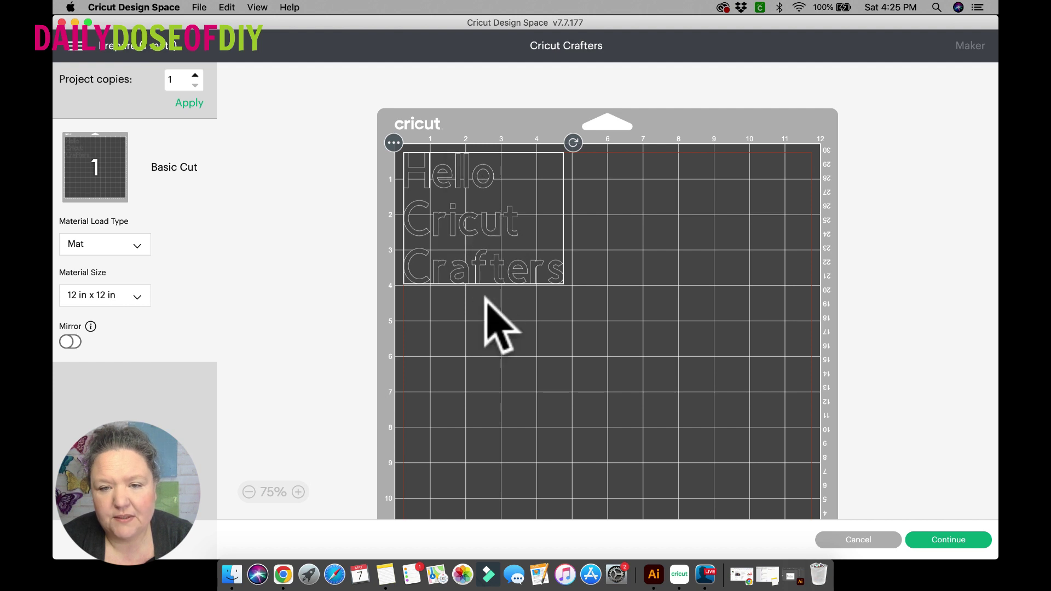
{"action": "mouse_move", "coordinate": [476, 242]}
{"action": "left_mouse_down"}
{"action": "mouse_move", "coordinate": [508, 259]}
{"action": "mouse_move", "coordinate": [494, 245]}
{"action": "left_mouse_up"}
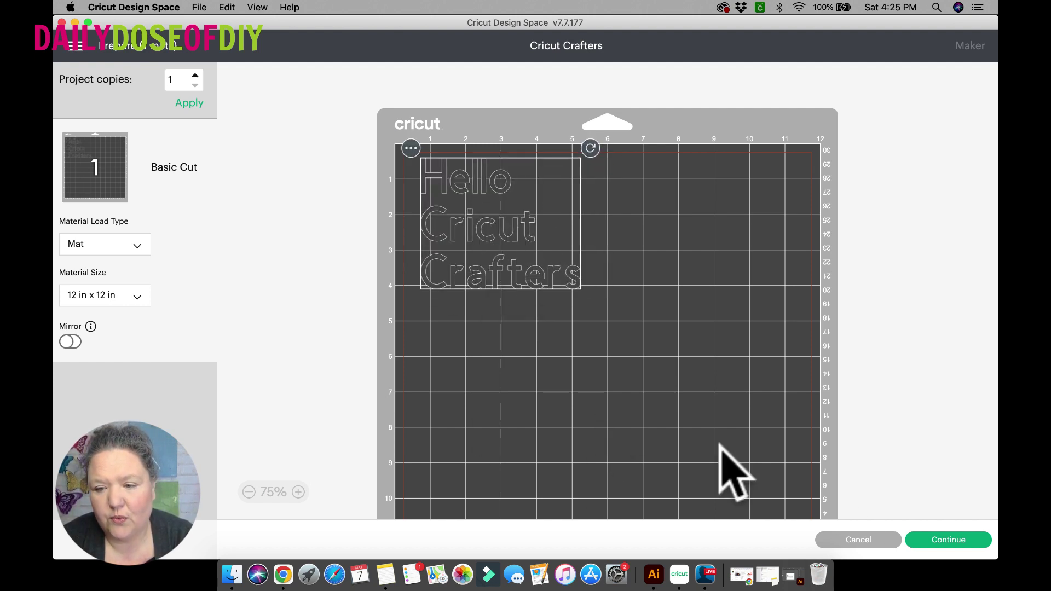
{"action": "left_click", "coordinate": [835, 543]}
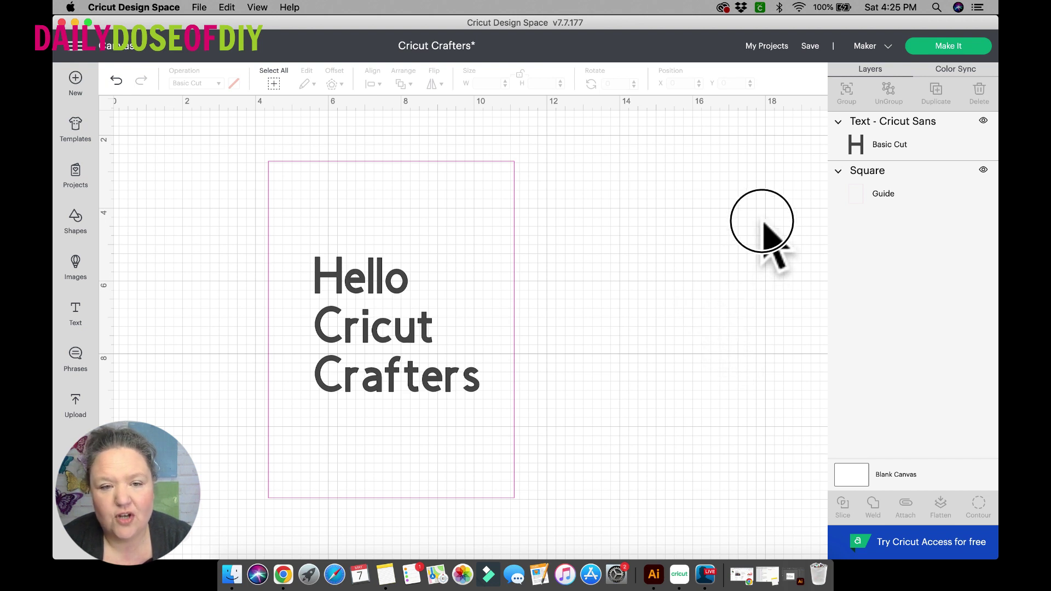
Add a second text object reading "Sticker Template" to the canvas
{"action": "left_click", "coordinate": [73, 318]}
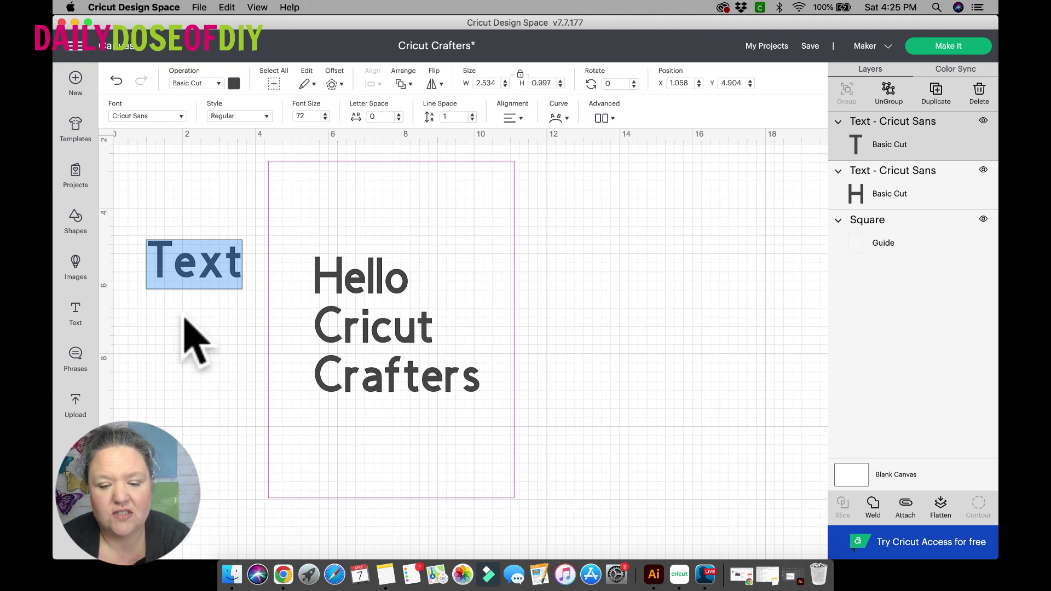
{"action": "type", "text": "Sticker"}
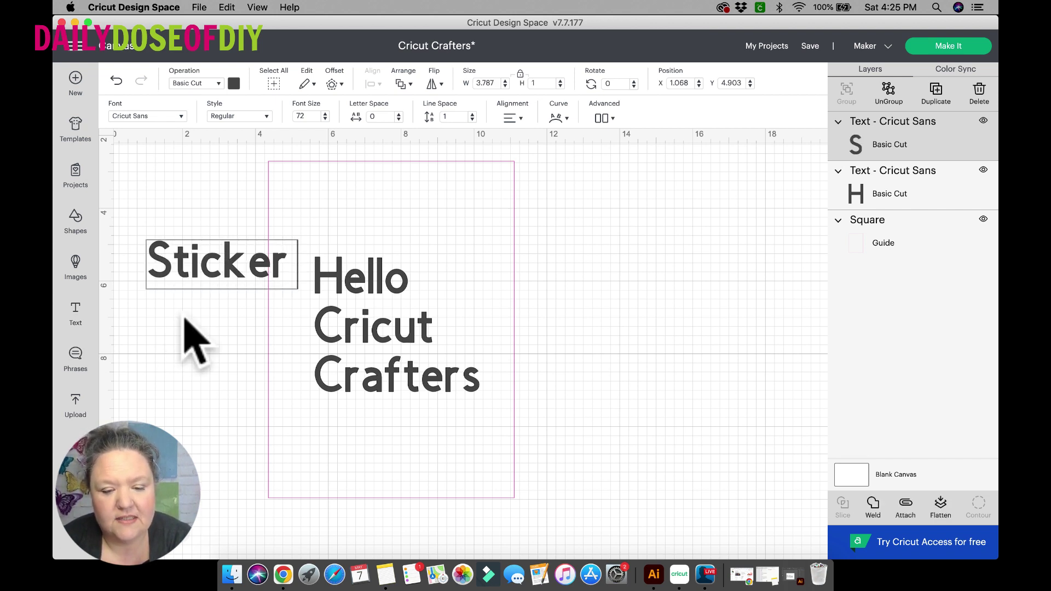
{"action": "type", "text": " Template"}
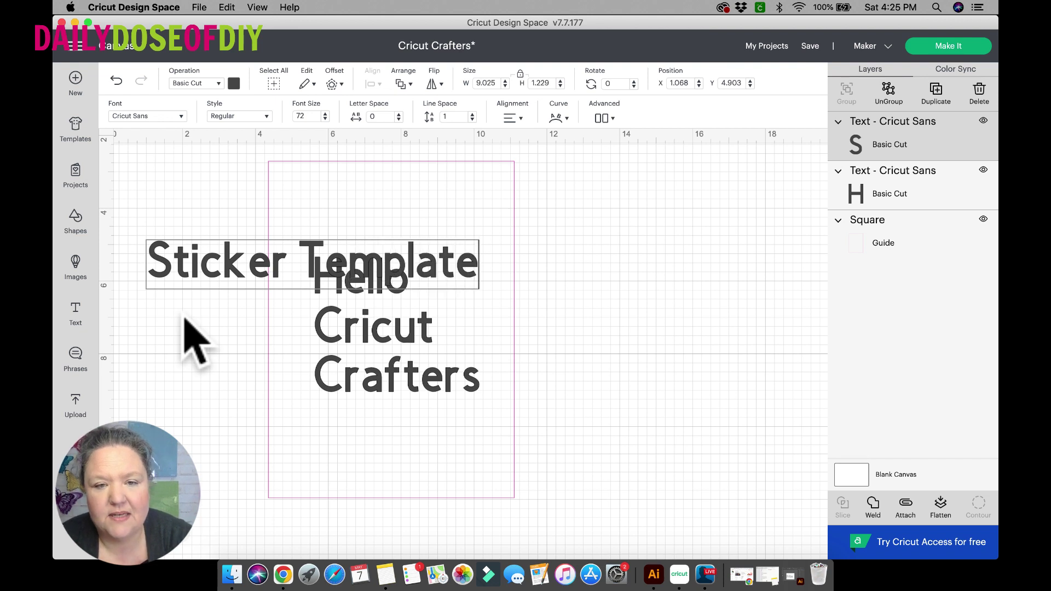
{"action": "left_click", "coordinate": [173, 361]}
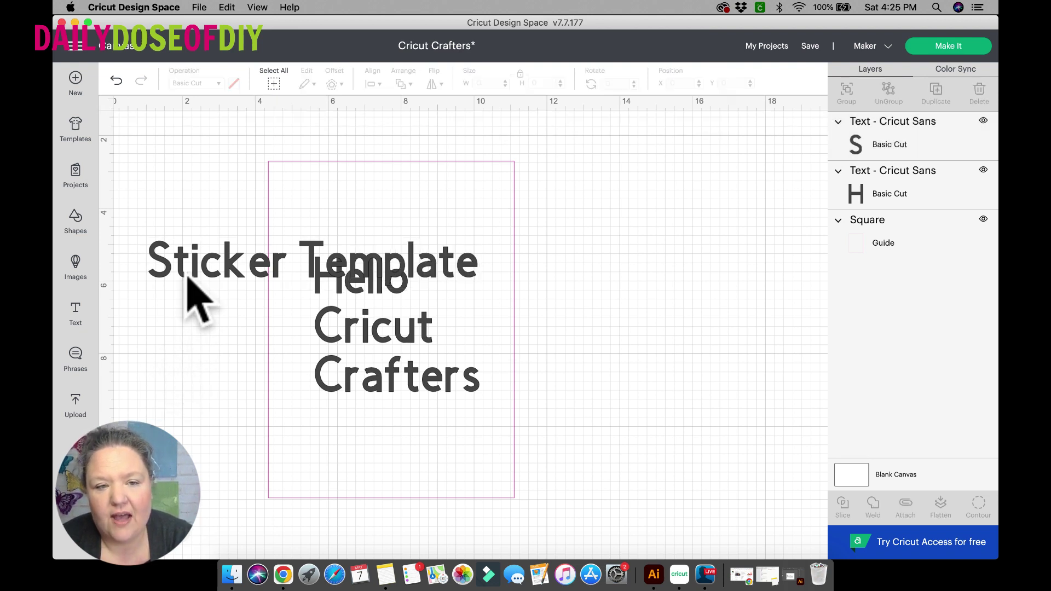
Shrink the "Sticker Template" text to about 7.04 in wide and place it outside the guide rectangle's lower right corner
{"action": "left_click_drag", "start_coordinate": [187, 268], "coordinate": [435, 514]}
{"action": "left_click_drag", "start_coordinate": [731, 539], "coordinate": [659, 506]}
{"action": "left_click_drag", "start_coordinate": [579, 513], "coordinate": [697, 527]}
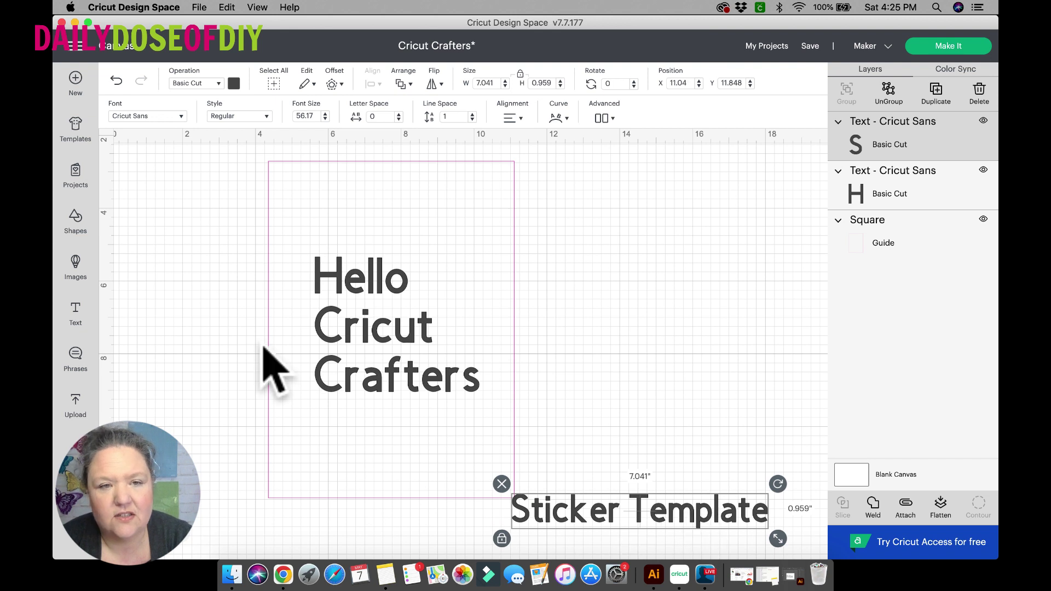
Change the "Sticker Template" text's operation to Guide and deselect it
{"action": "left_click", "coordinate": [220, 85]}
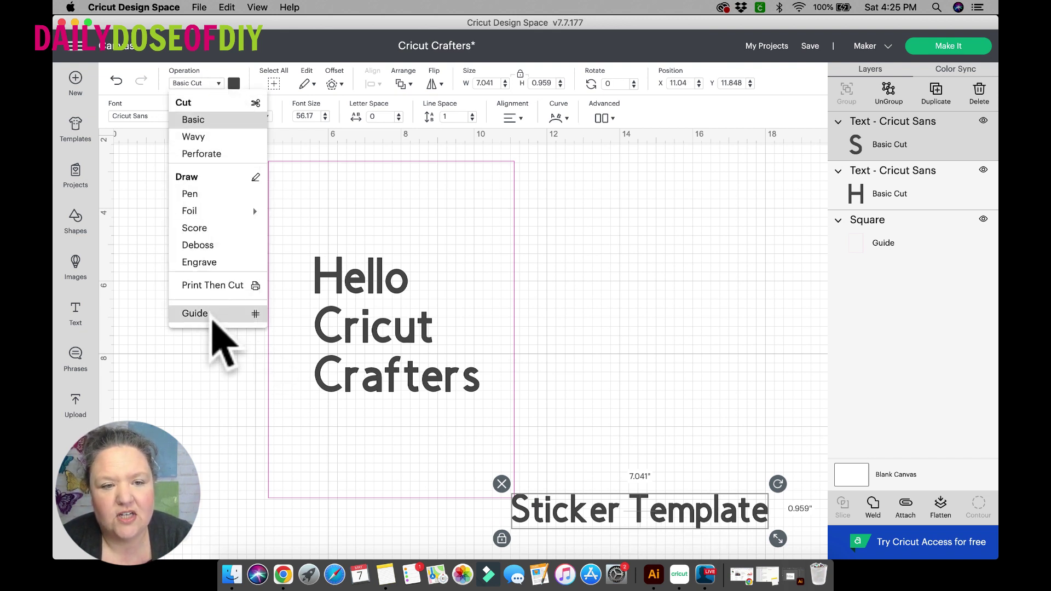
{"action": "left_click", "coordinate": [212, 313]}
{"action": "left_click", "coordinate": [218, 362]}
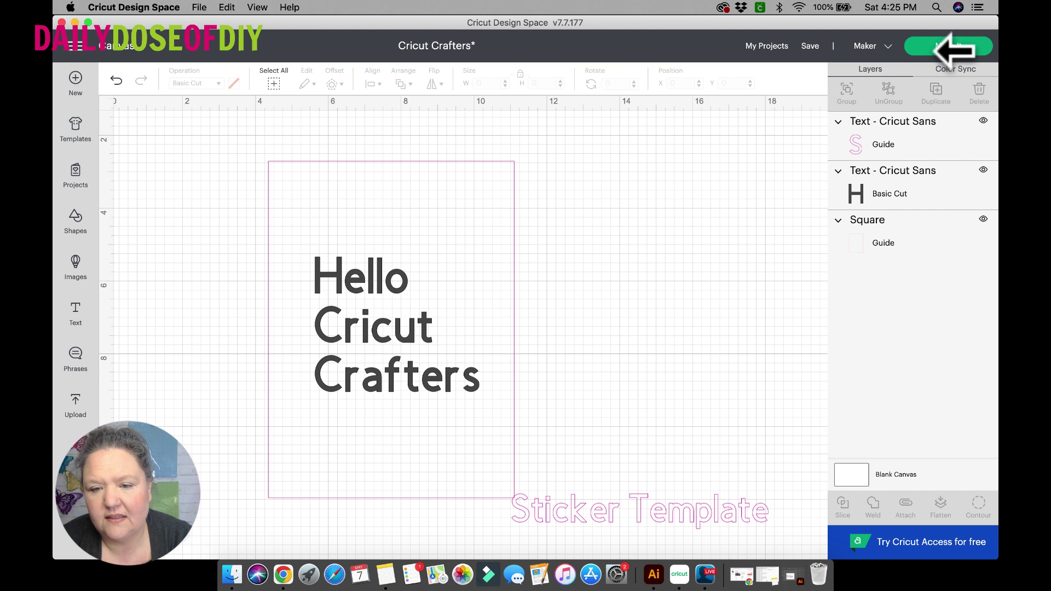
Check which objects land on the 12 in x 12 in mat with the label set as a guide, and return to the canvas
{"action": "left_click", "coordinate": [951, 47]}
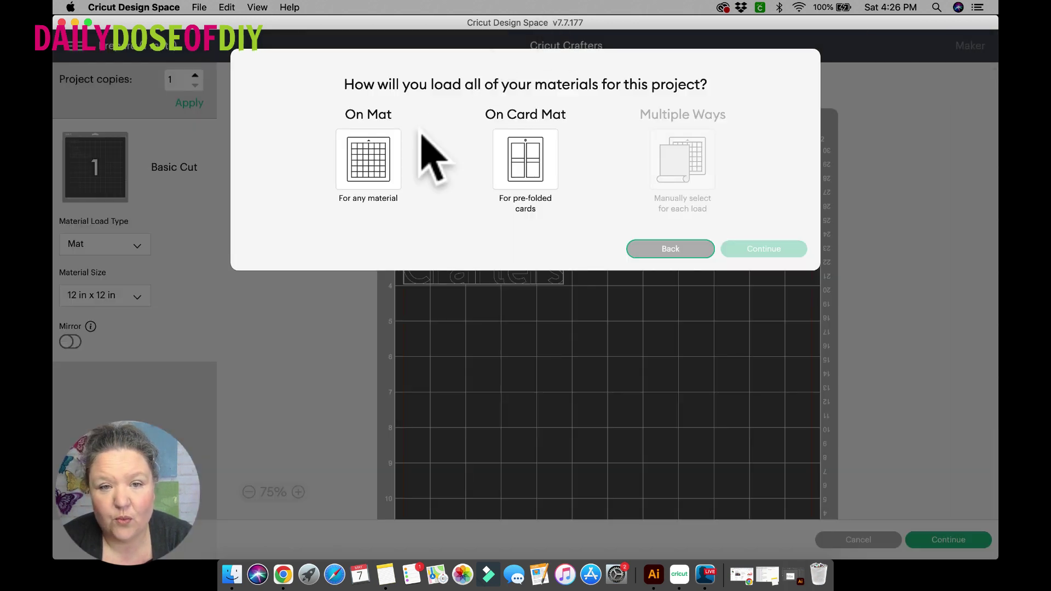
{"action": "left_click", "coordinate": [368, 162]}
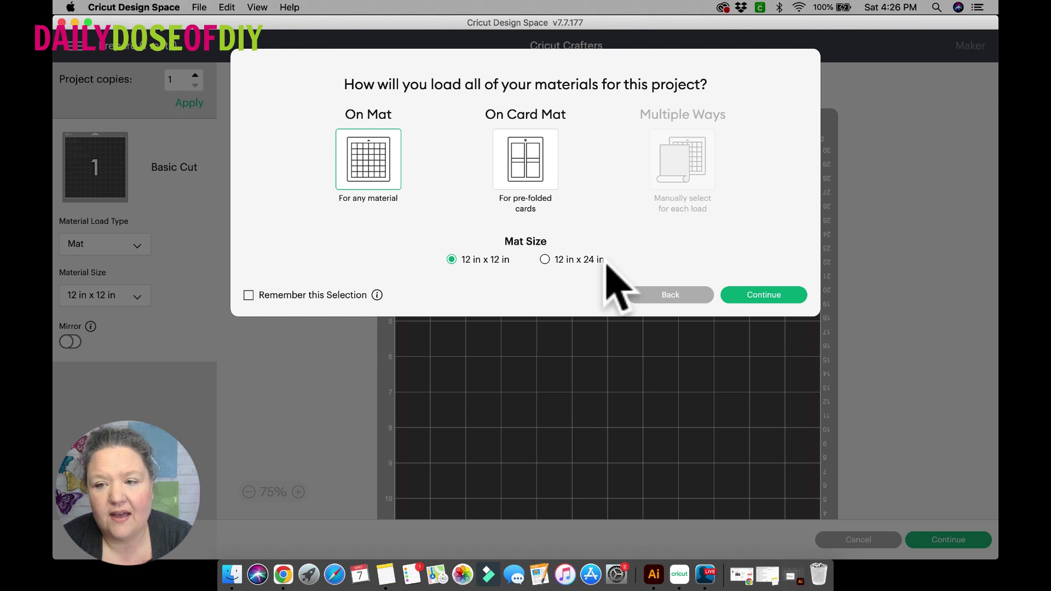
{"action": "left_click", "coordinate": [739, 298]}
{"action": "left_click_drag", "start_coordinate": [430, 189], "coordinate": [451, 197]}
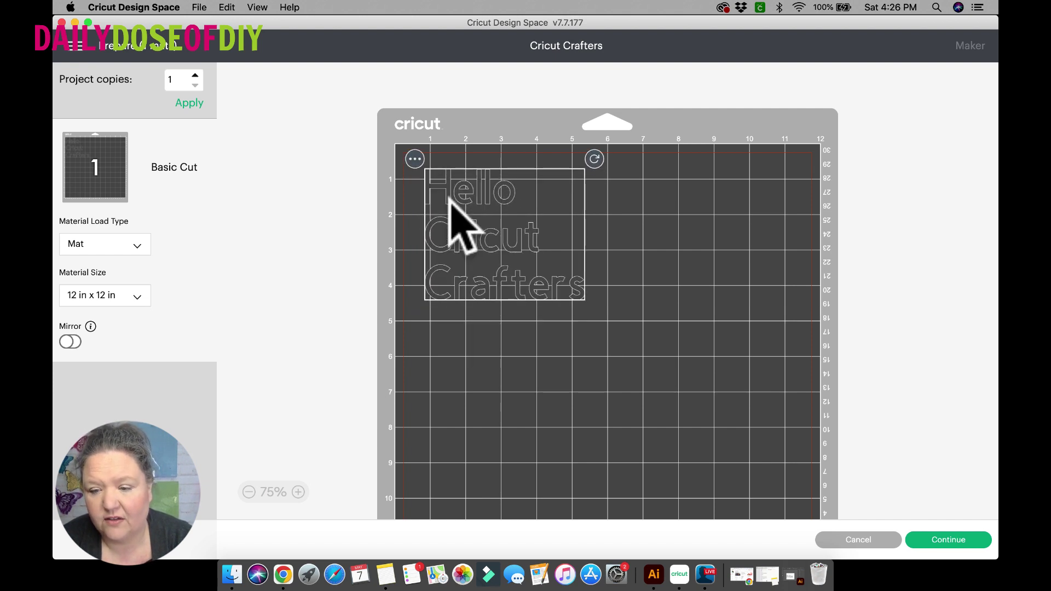
{"action": "left_click", "coordinate": [842, 538]}
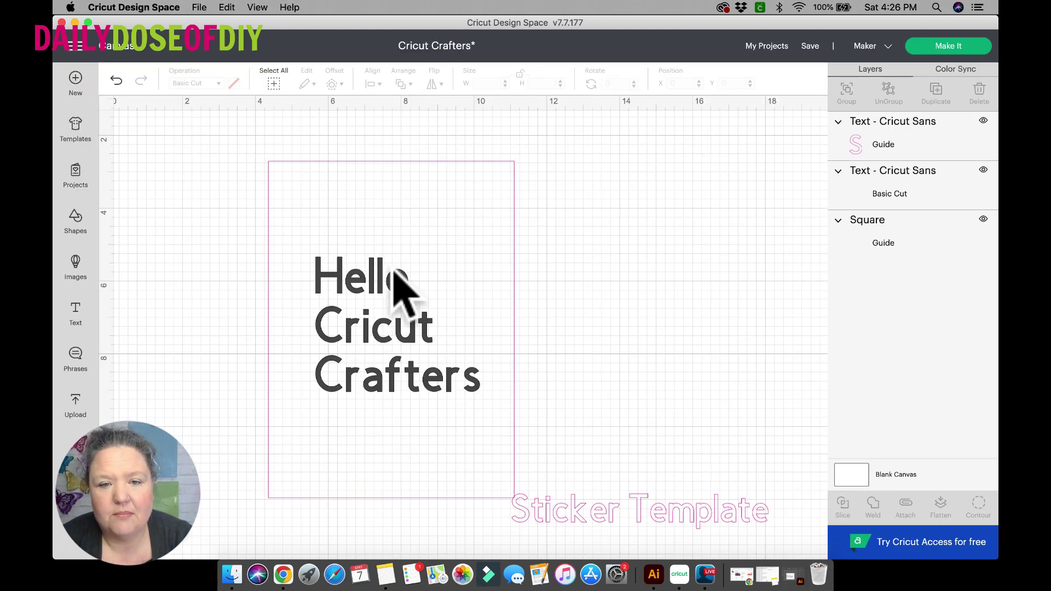
Save the Cricut Crafters project and filter the project library to My Projects
{"action": "left_click", "coordinate": [810, 44]}
{"action": "left_click", "coordinate": [821, 61]}
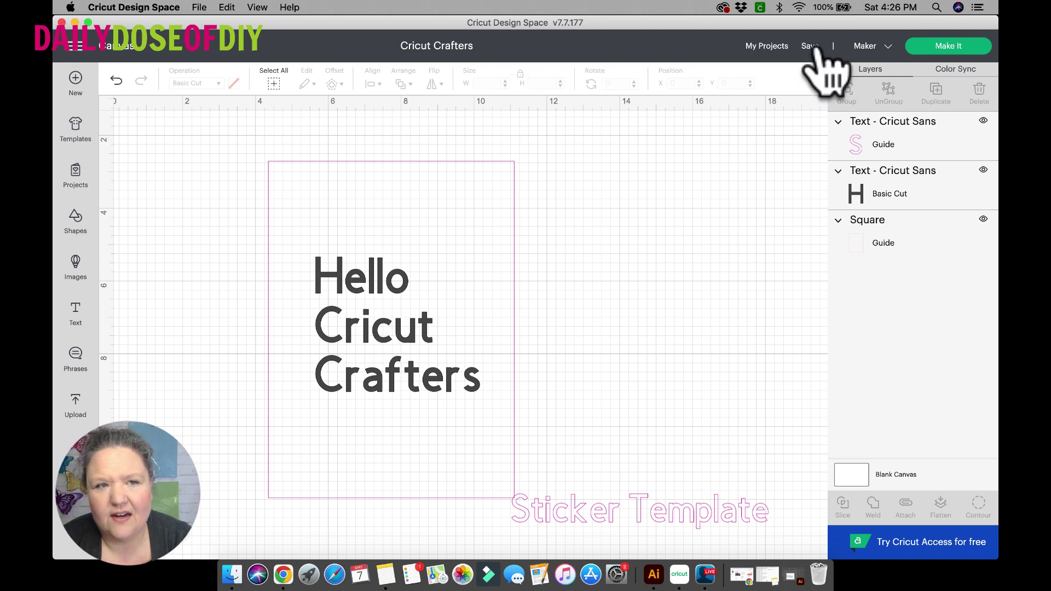
{"action": "left_click", "coordinate": [73, 176]}
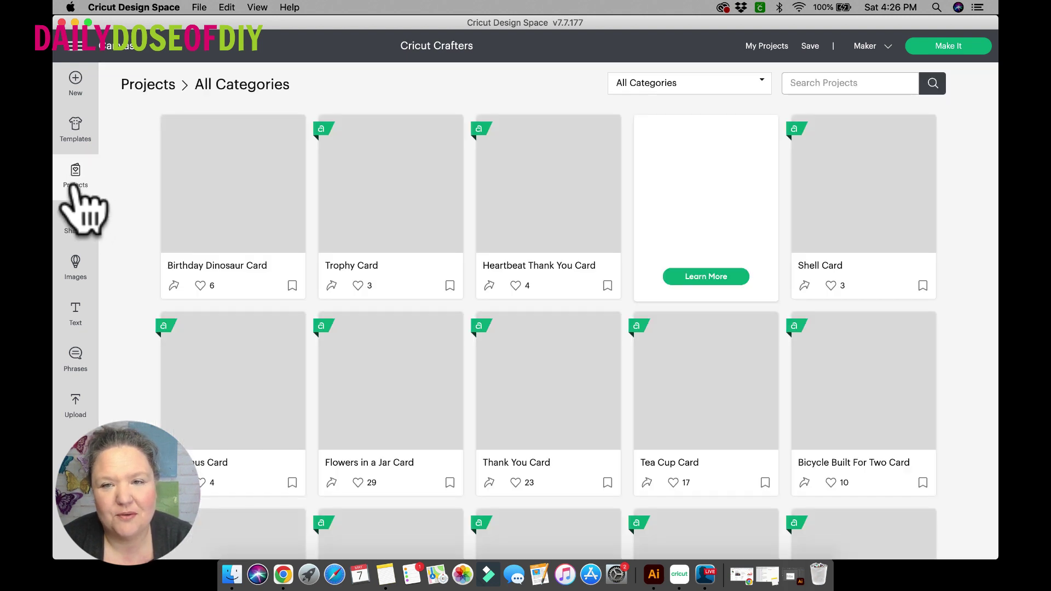
{"action": "left_click", "coordinate": [762, 82]}
{"action": "left_click", "coordinate": [709, 104]}
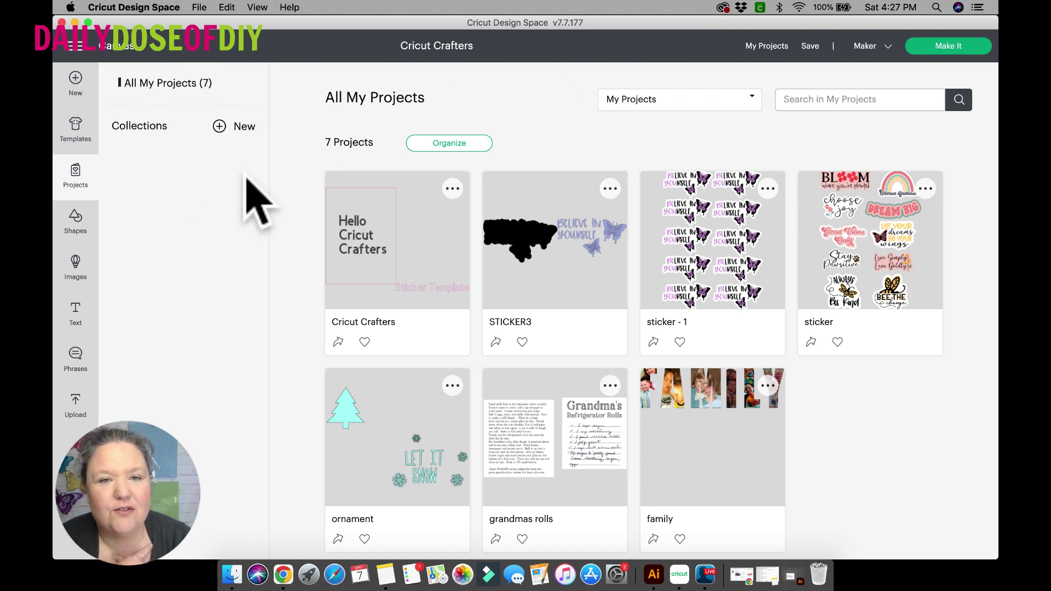
Look at the image upload page and start a new blank project
{"action": "left_click", "coordinate": [69, 416]}
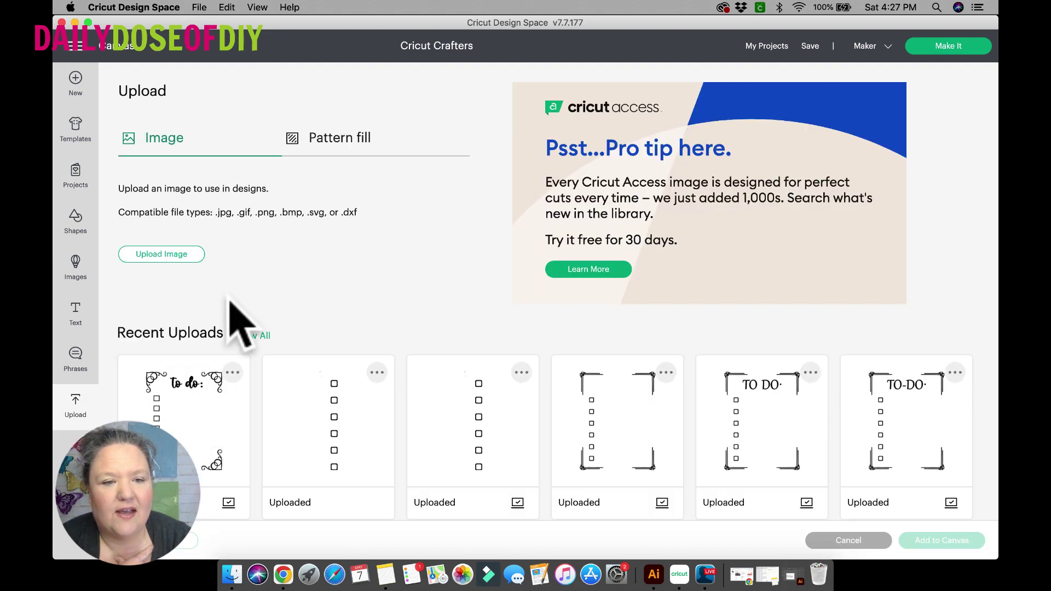
{"action": "left_click", "coordinate": [75, 77]}
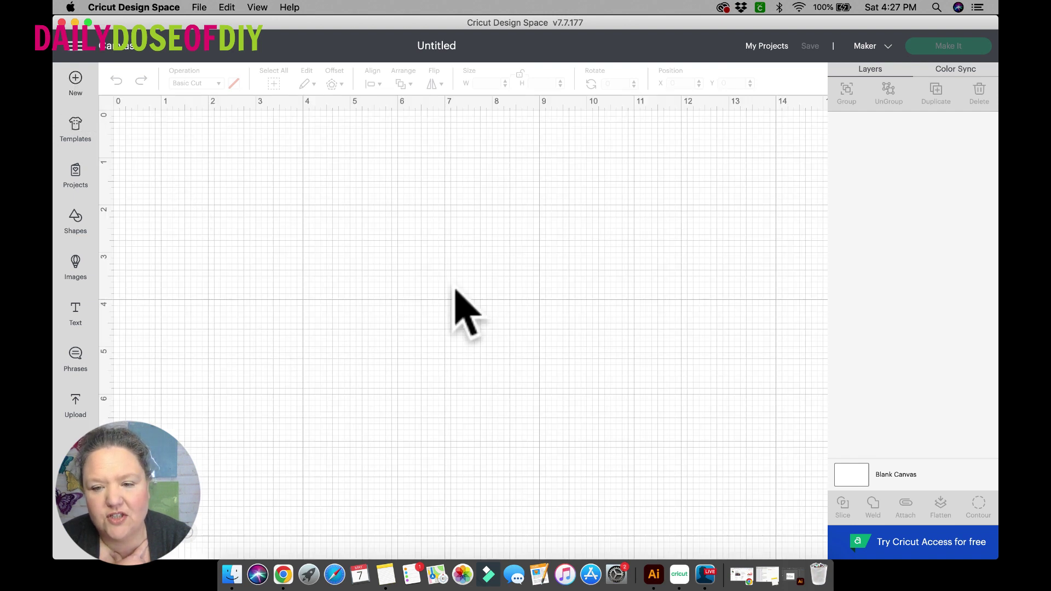
{"action": "left_click", "coordinate": [307, 232]}
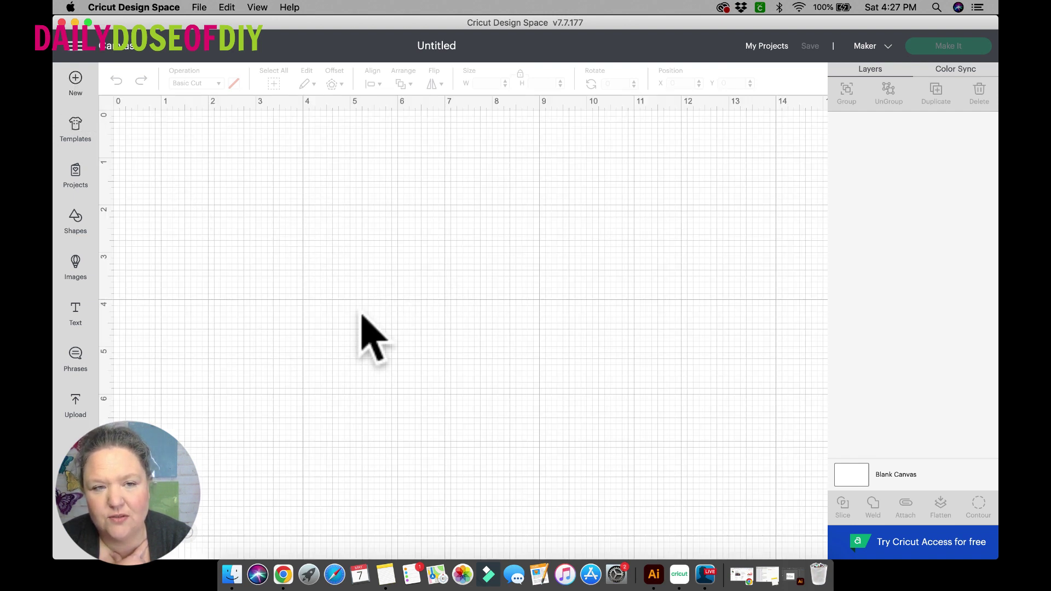